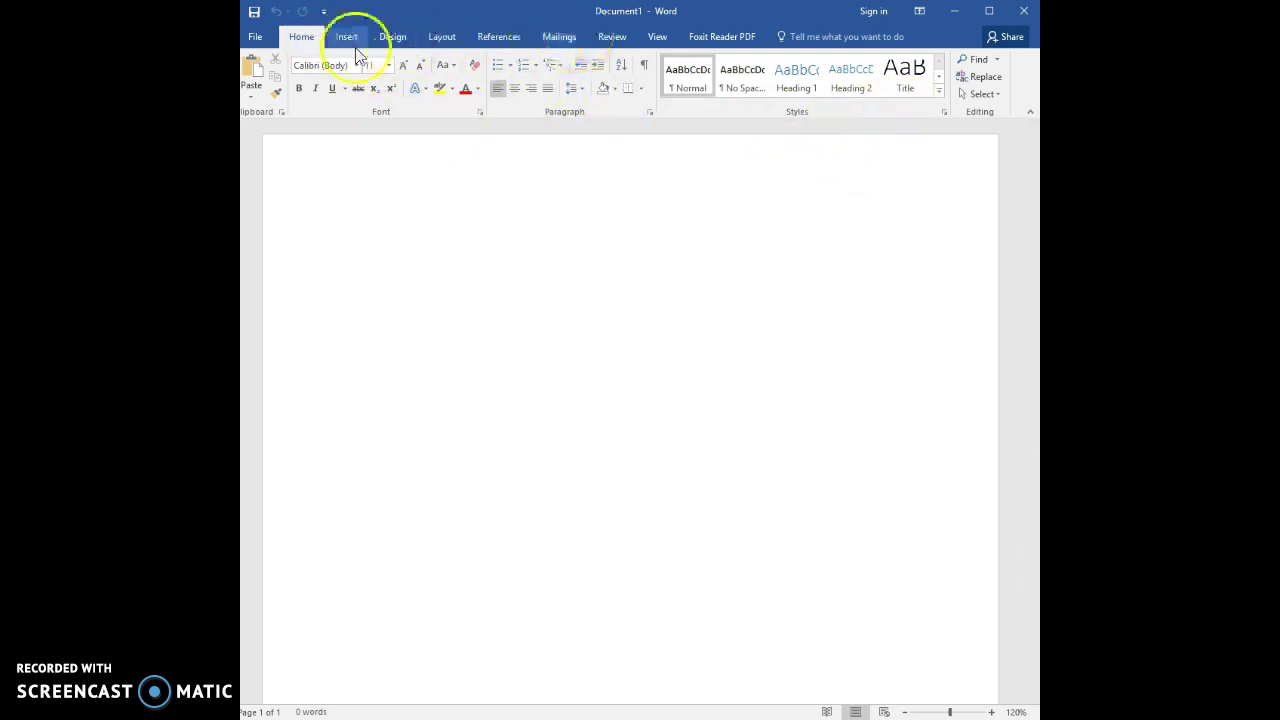
Browse the Design tab's theme options, then return to the Home tab
{"action": "left_click", "coordinate": [346, 36]}
{"action": "left_click", "coordinate": [389, 38]}
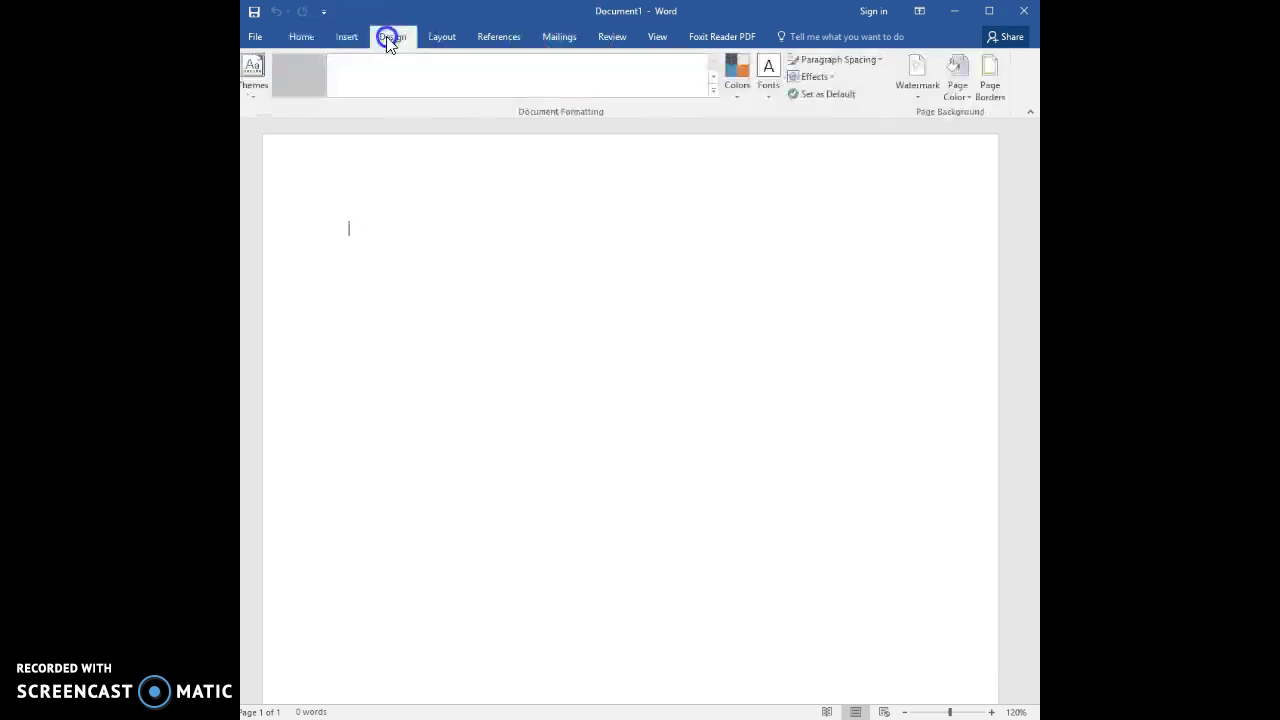
{"action": "left_click", "coordinate": [304, 36]}
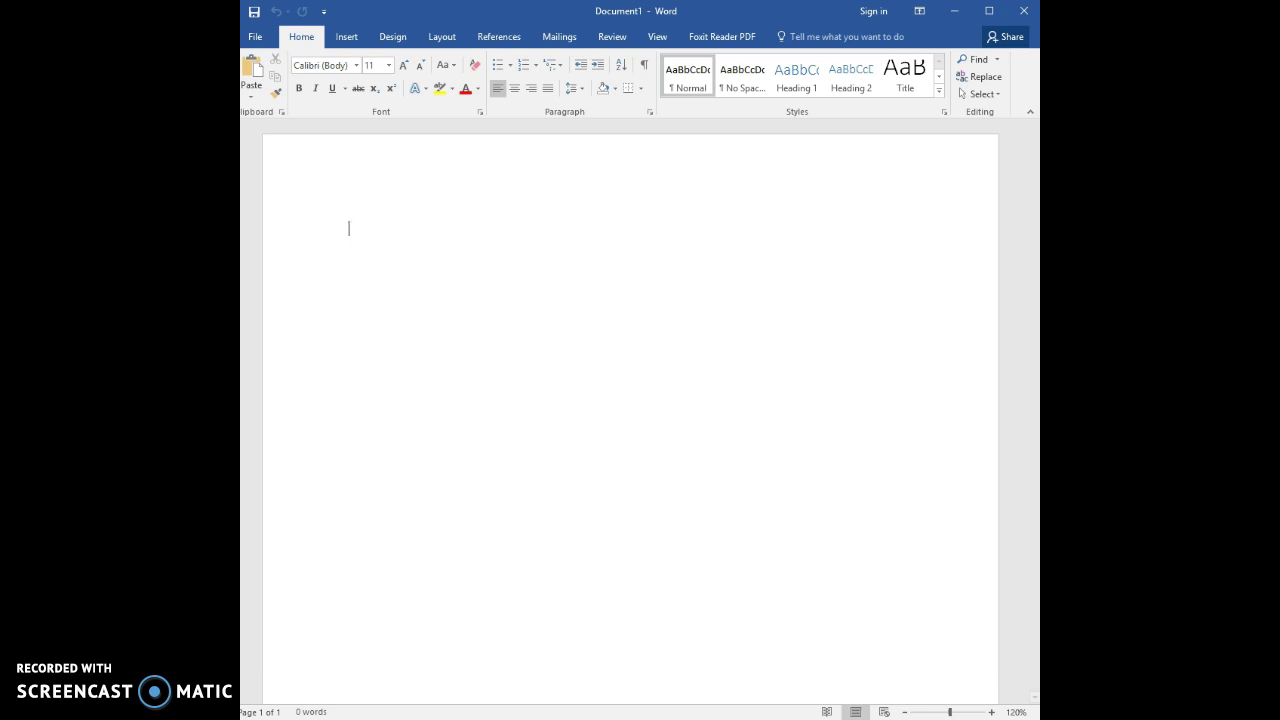
Narrow the window to collapse the Styles group, view its gallery, then restore full width
{"action": "left_click_drag", "start_coordinate": [241, 268], "coordinate": [486, 283]}
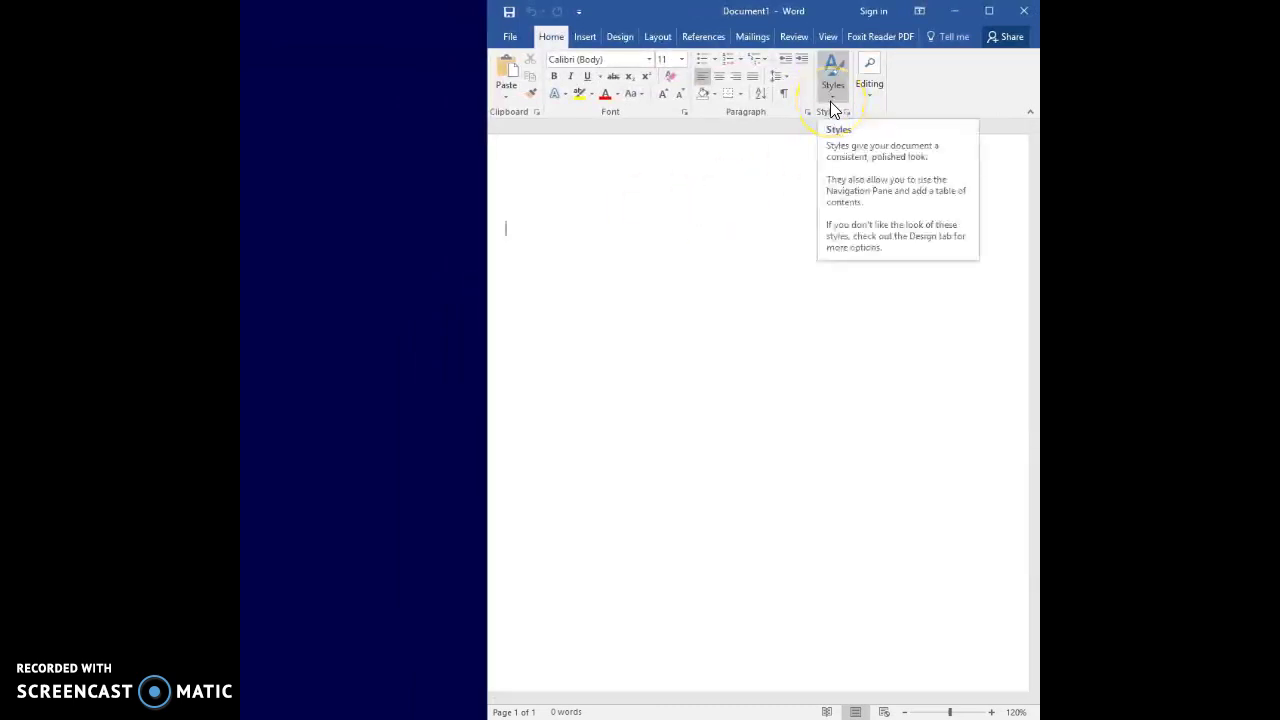
{"action": "left_click", "coordinate": [833, 104]}
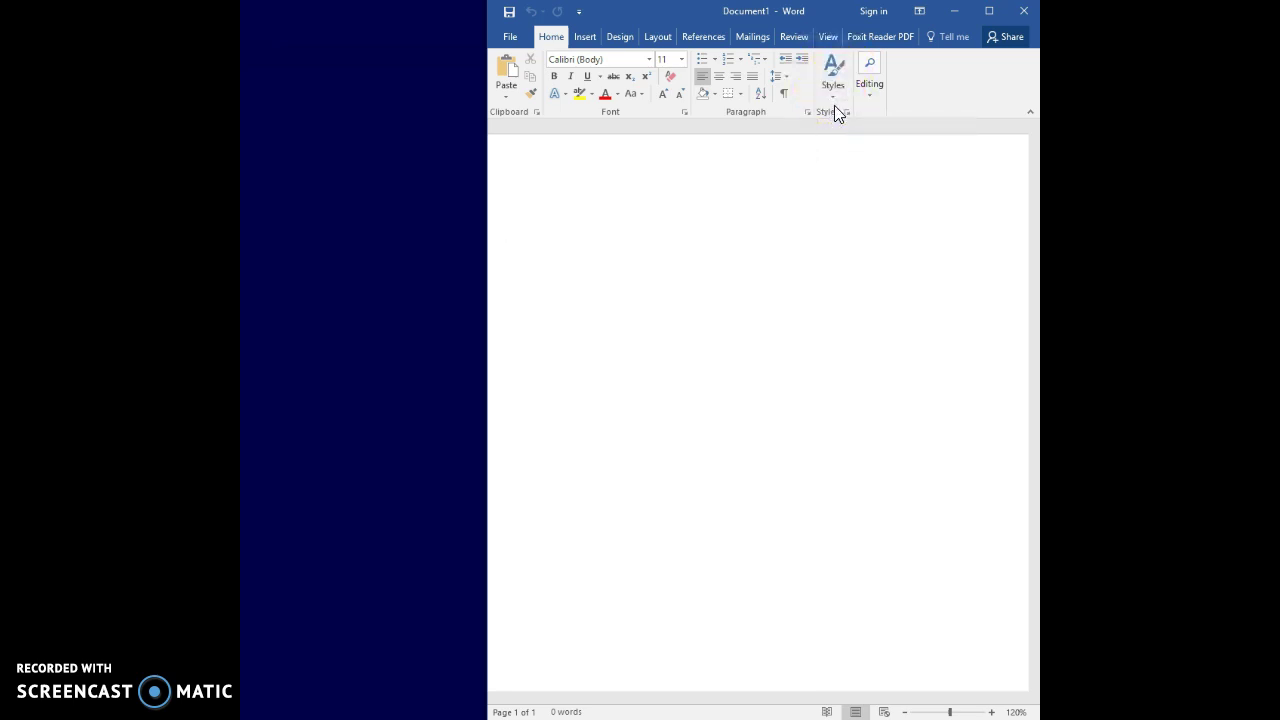
{"action": "left_click", "coordinate": [831, 101]}
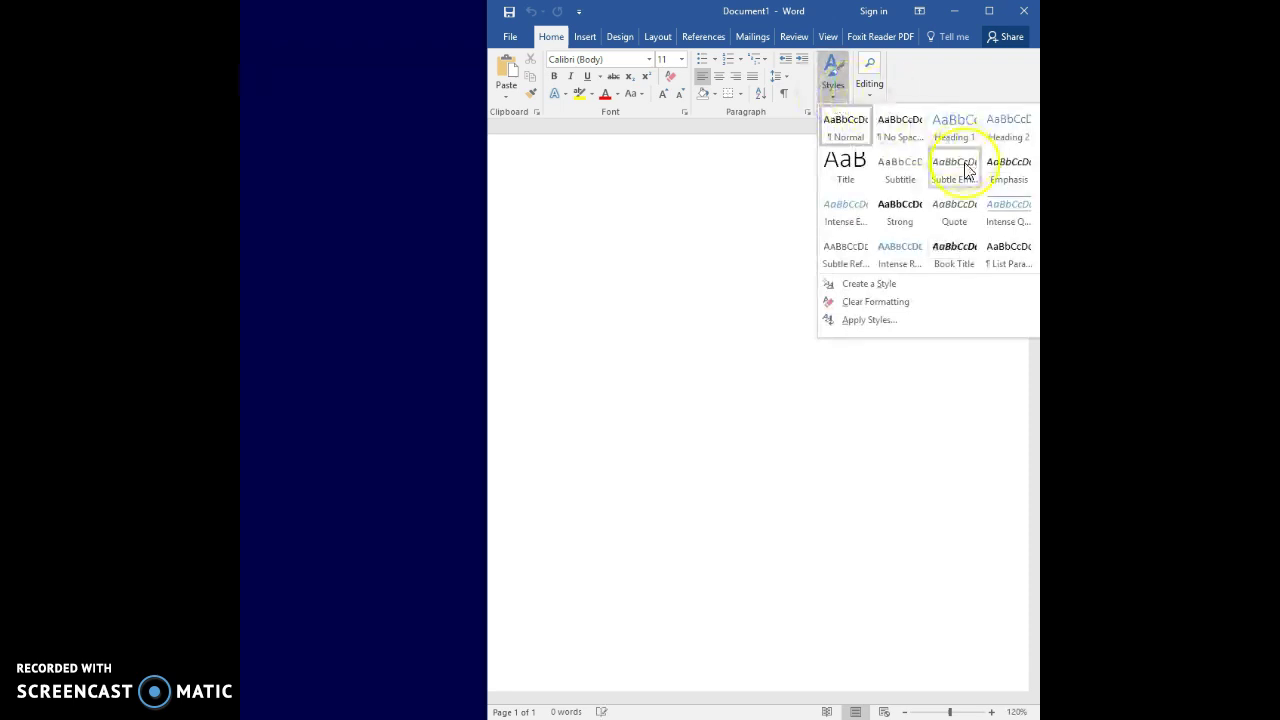
{"action": "left_click", "coordinate": [502, 318]}
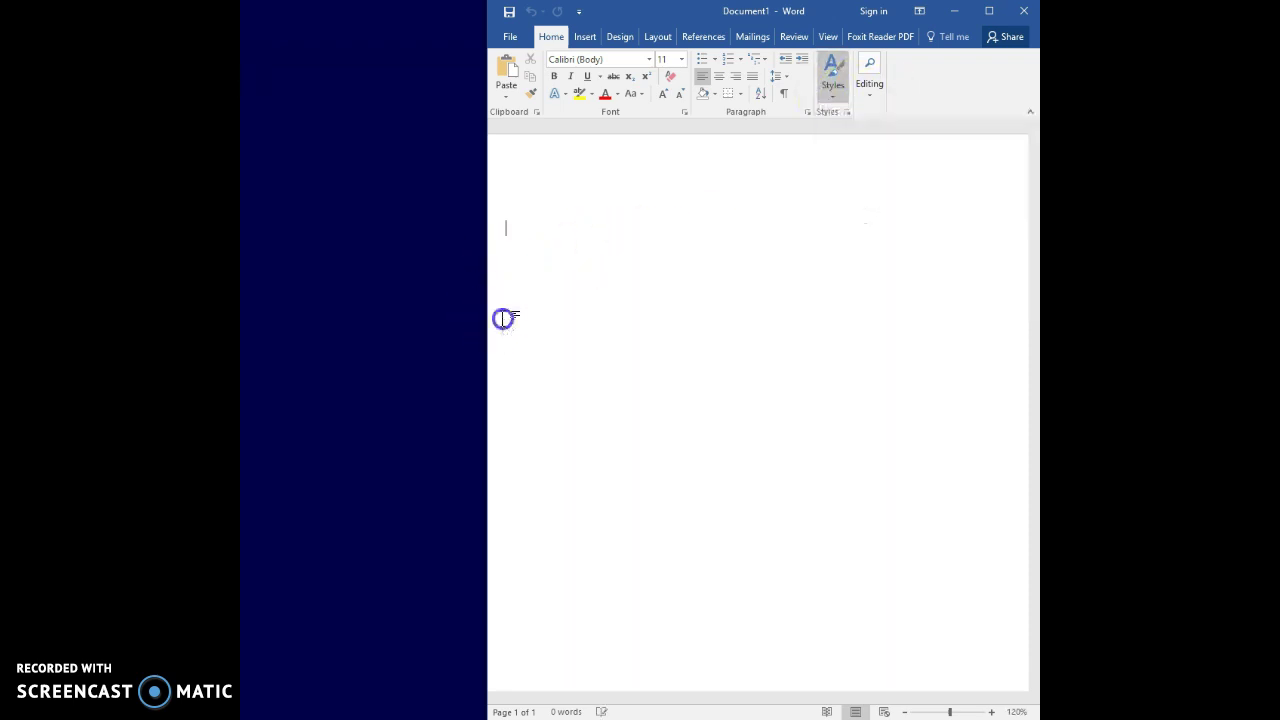
{"action": "left_click_drag", "start_coordinate": [487, 327], "coordinate": [242, 320]}
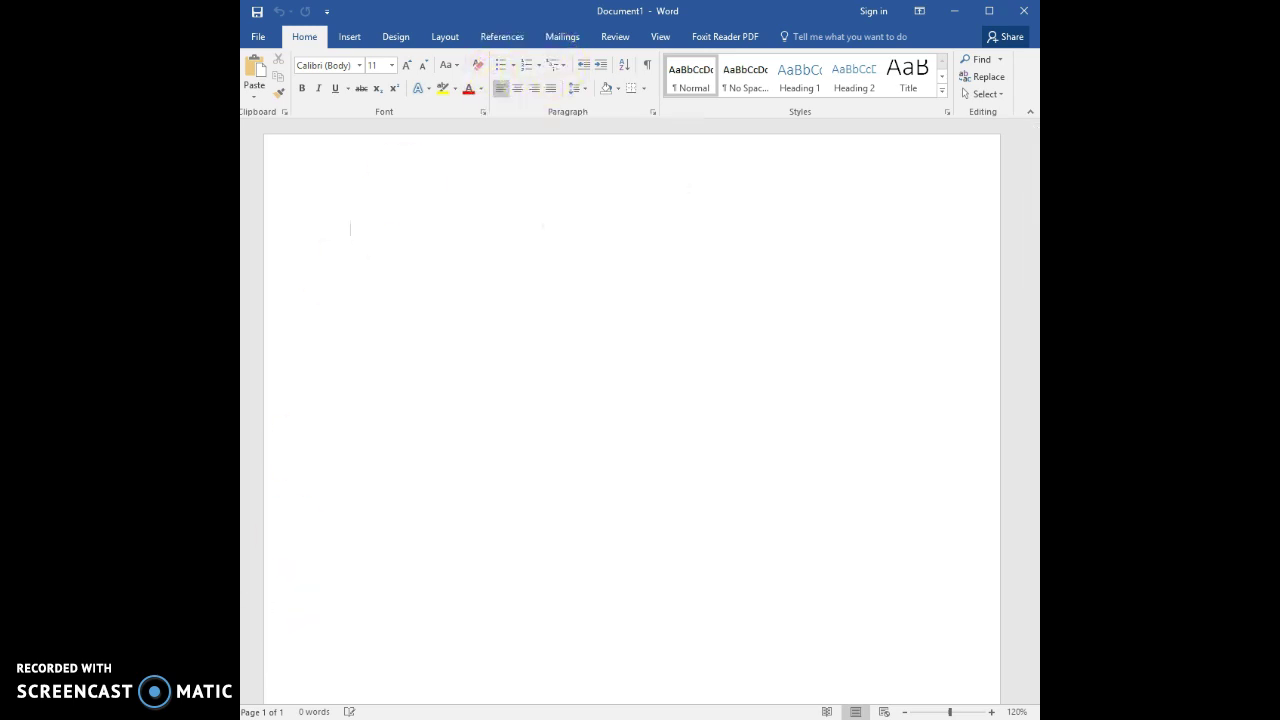
Browse the File backstage pages and return to the document
{"action": "left_click", "coordinate": [256, 39]}
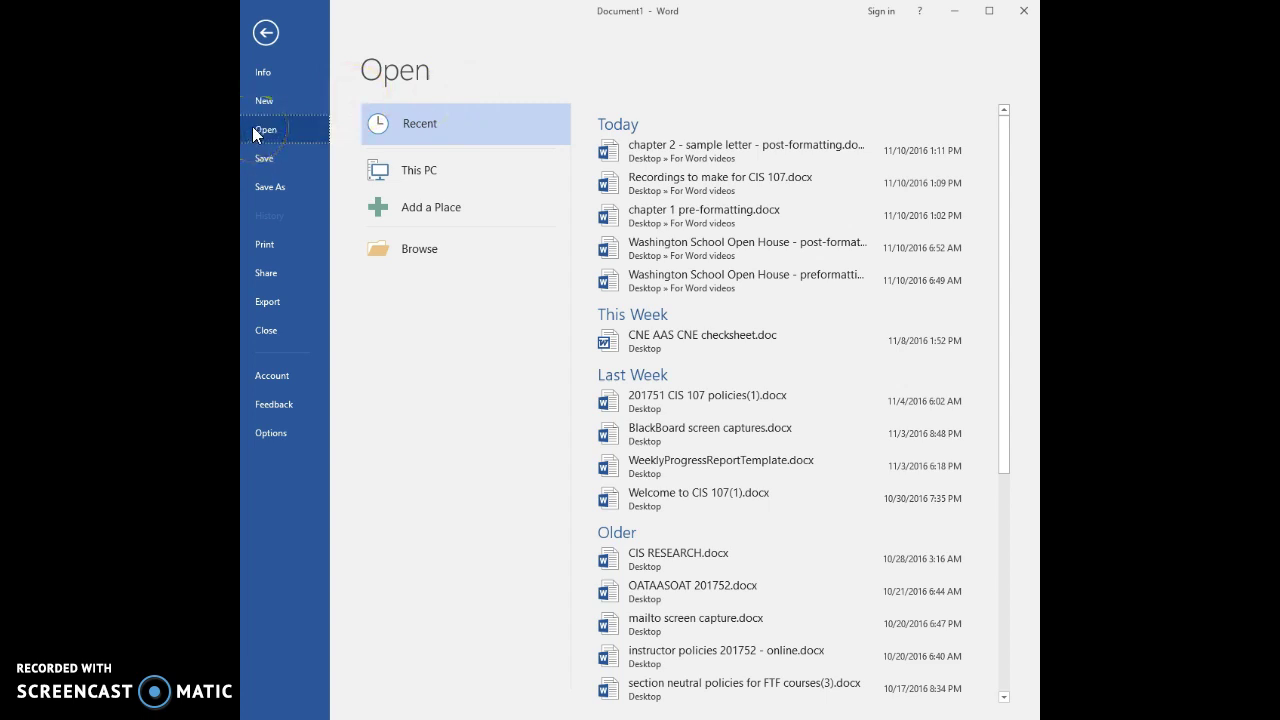
{"action": "left_click", "coordinate": [264, 106]}
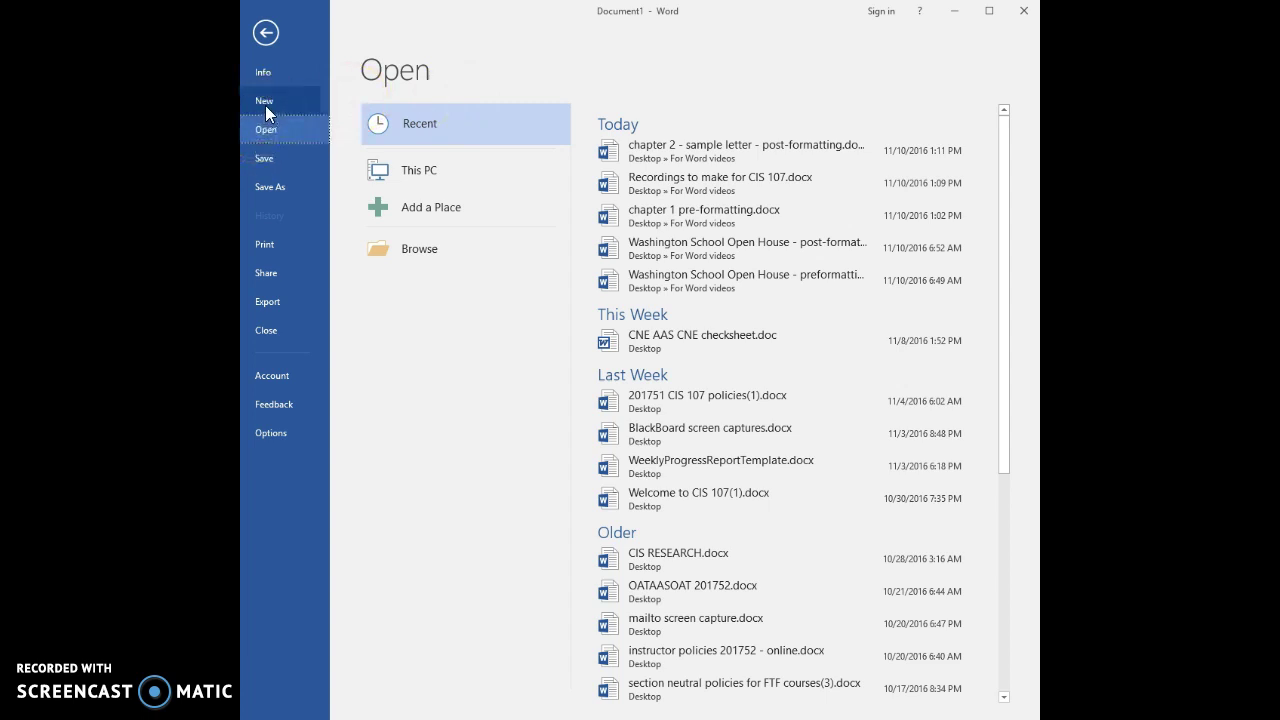
{"action": "left_click", "coordinate": [269, 153]}
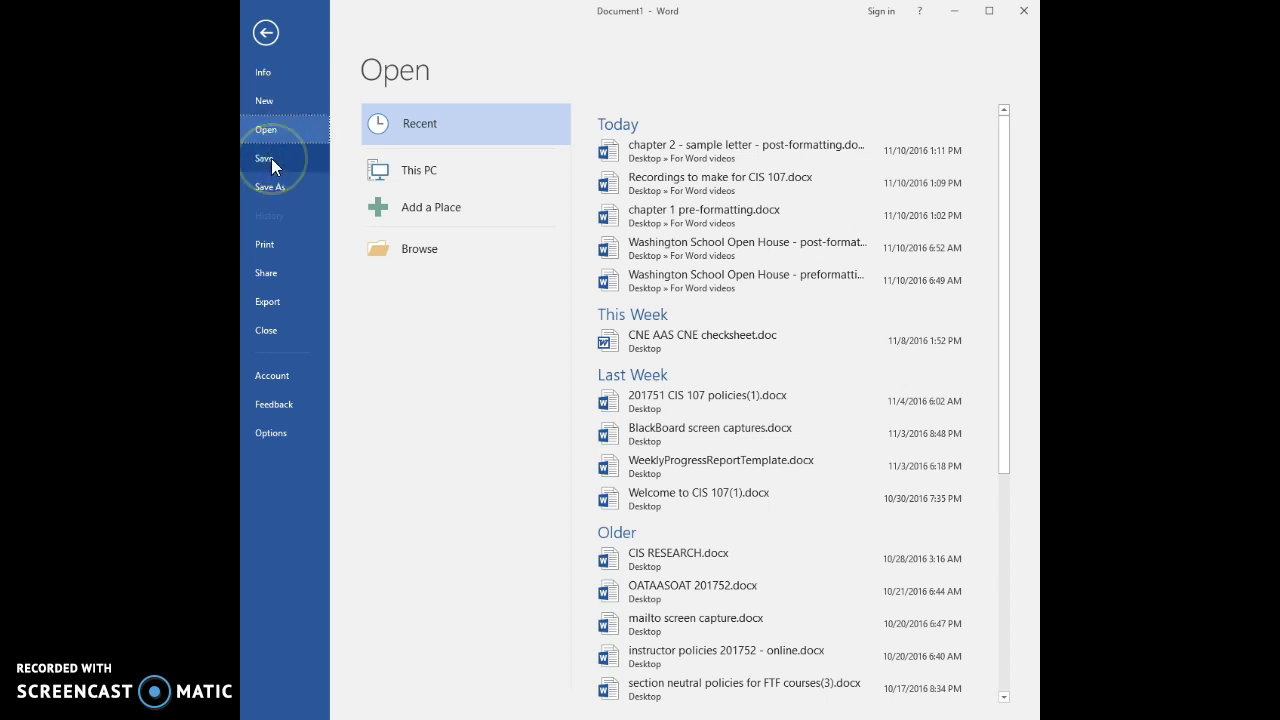
{"action": "left_click", "coordinate": [274, 187]}
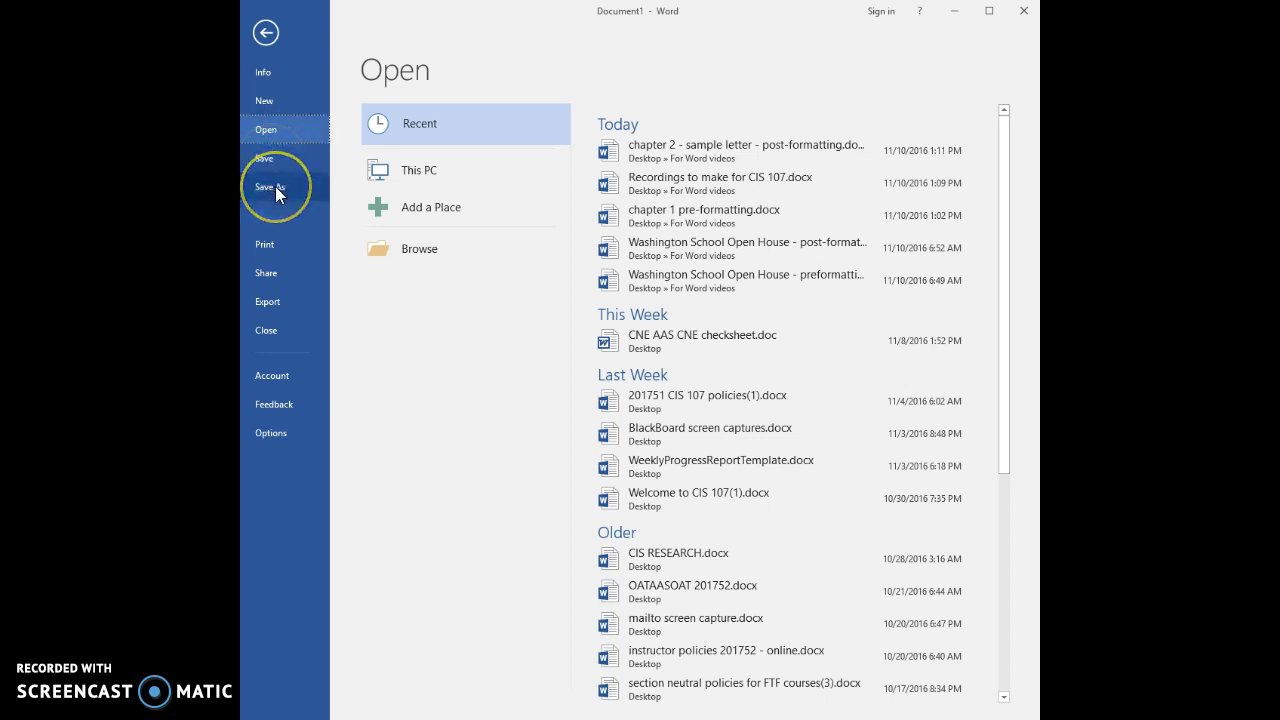
{"action": "left_click", "coordinate": [263, 252]}
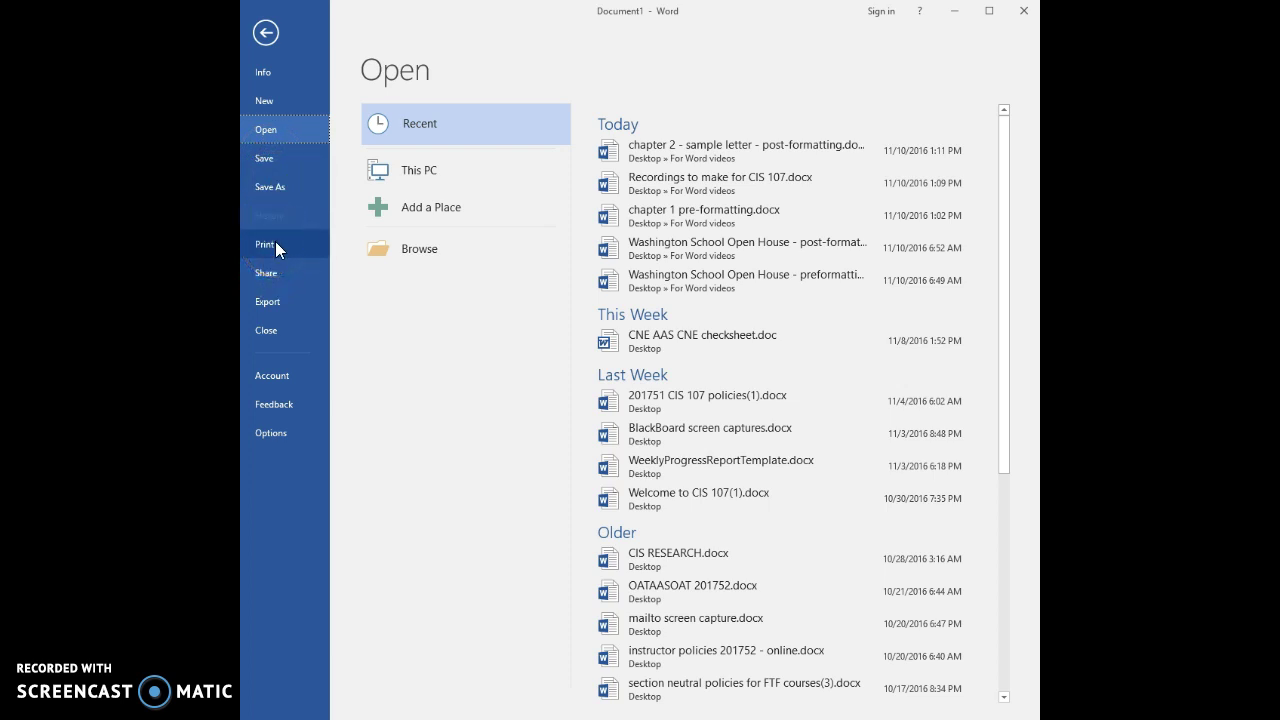
{"action": "left_click", "coordinate": [267, 435]}
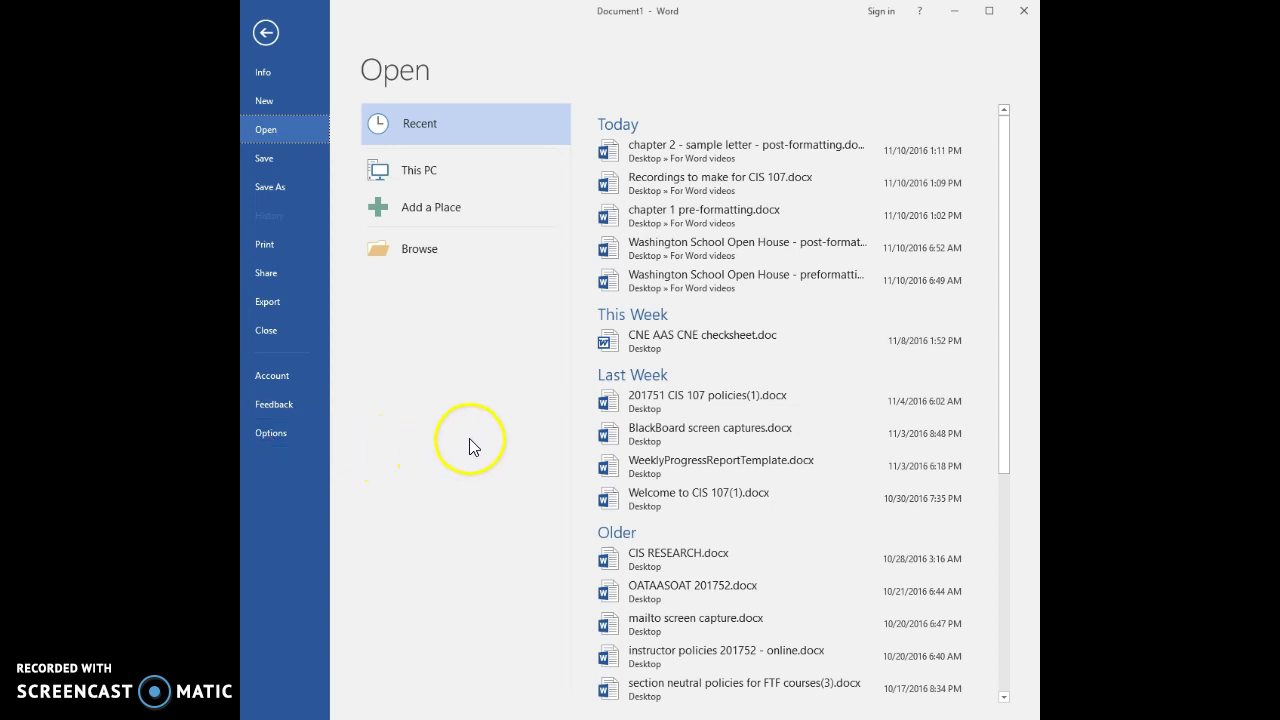
{"action": "left_click", "coordinate": [265, 33]}
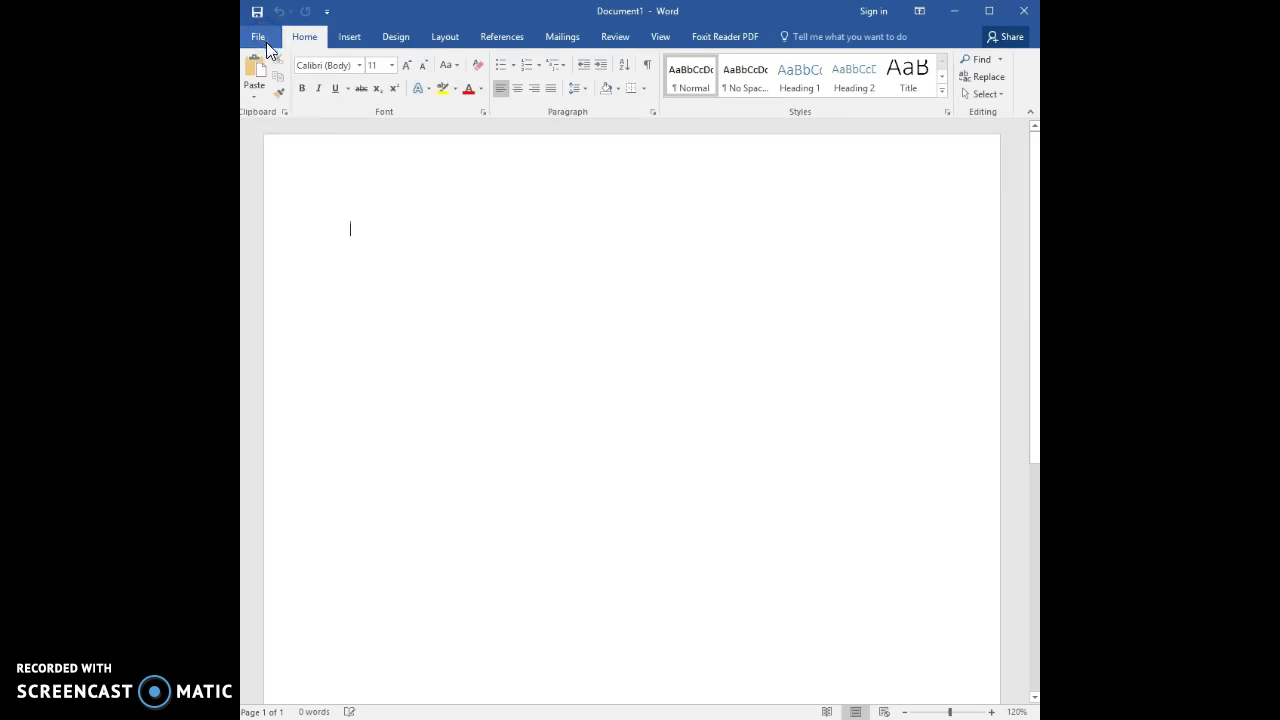
Show the Insert tab's Pages options: Cover Page, Blank Page and Page Break
{"action": "left_click", "coordinate": [318, 44]}
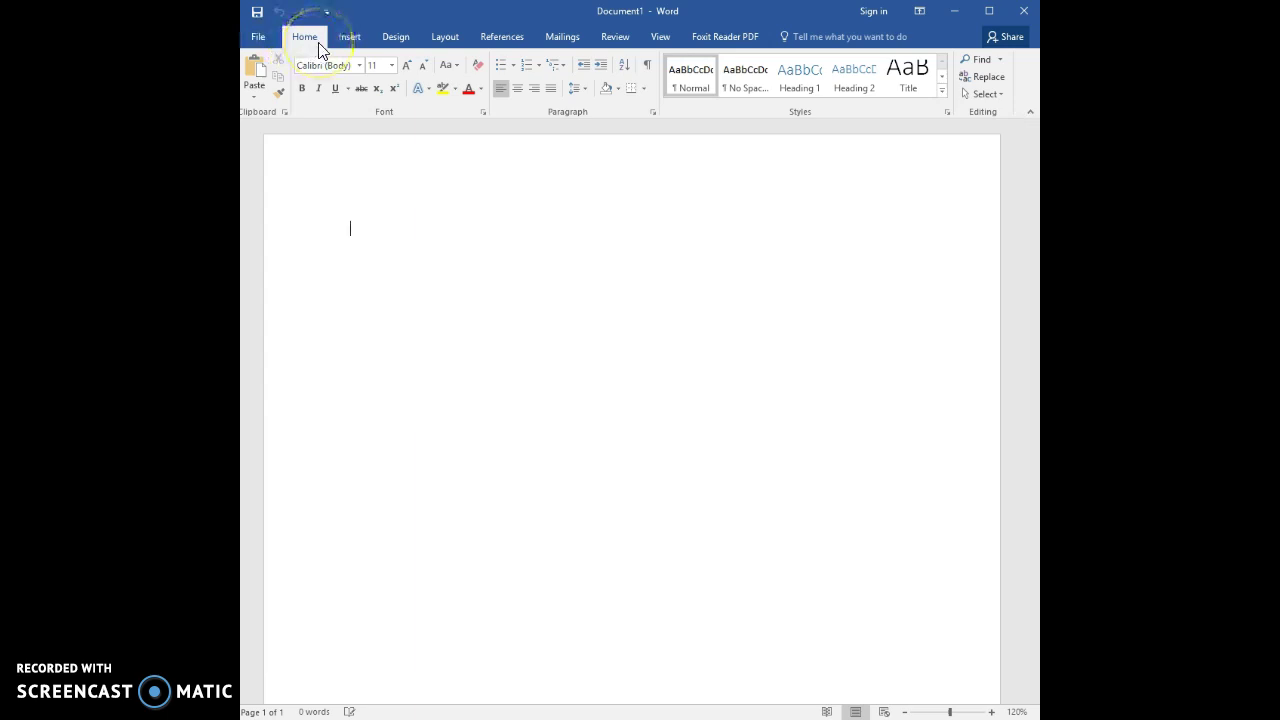
{"action": "left_click", "coordinate": [348, 38]}
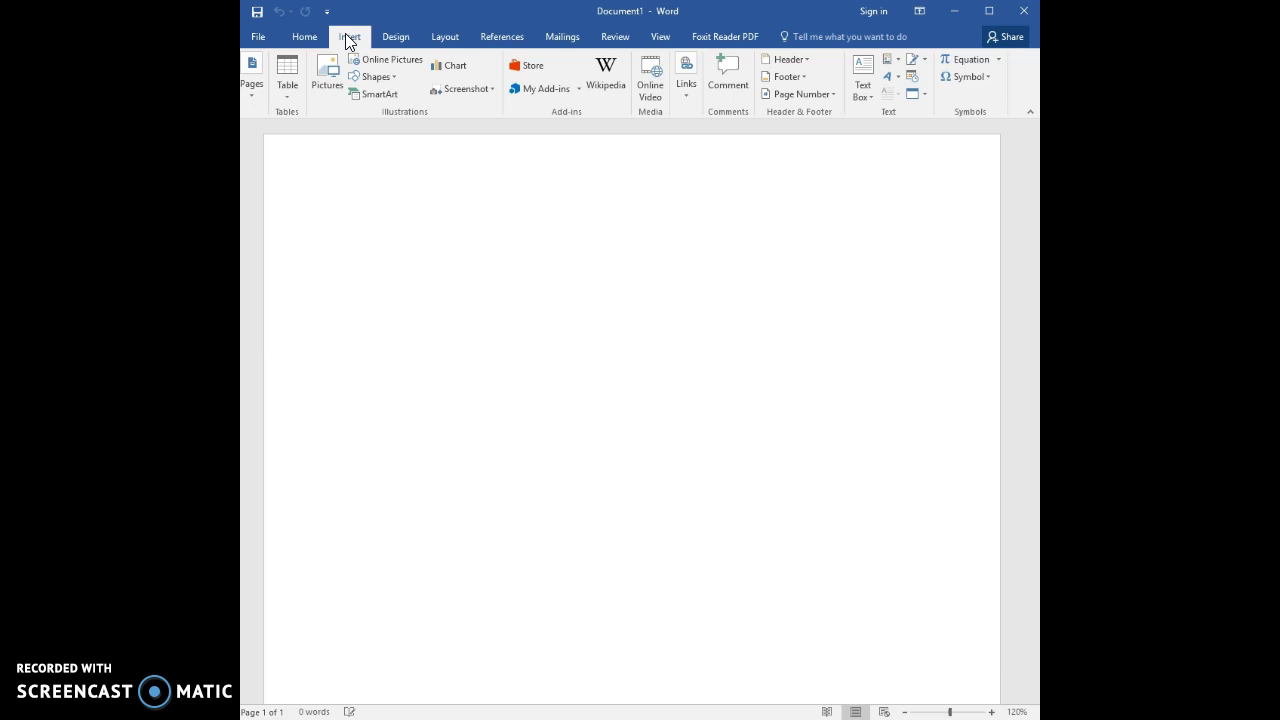
{"action": "left_click", "coordinate": [259, 104]}
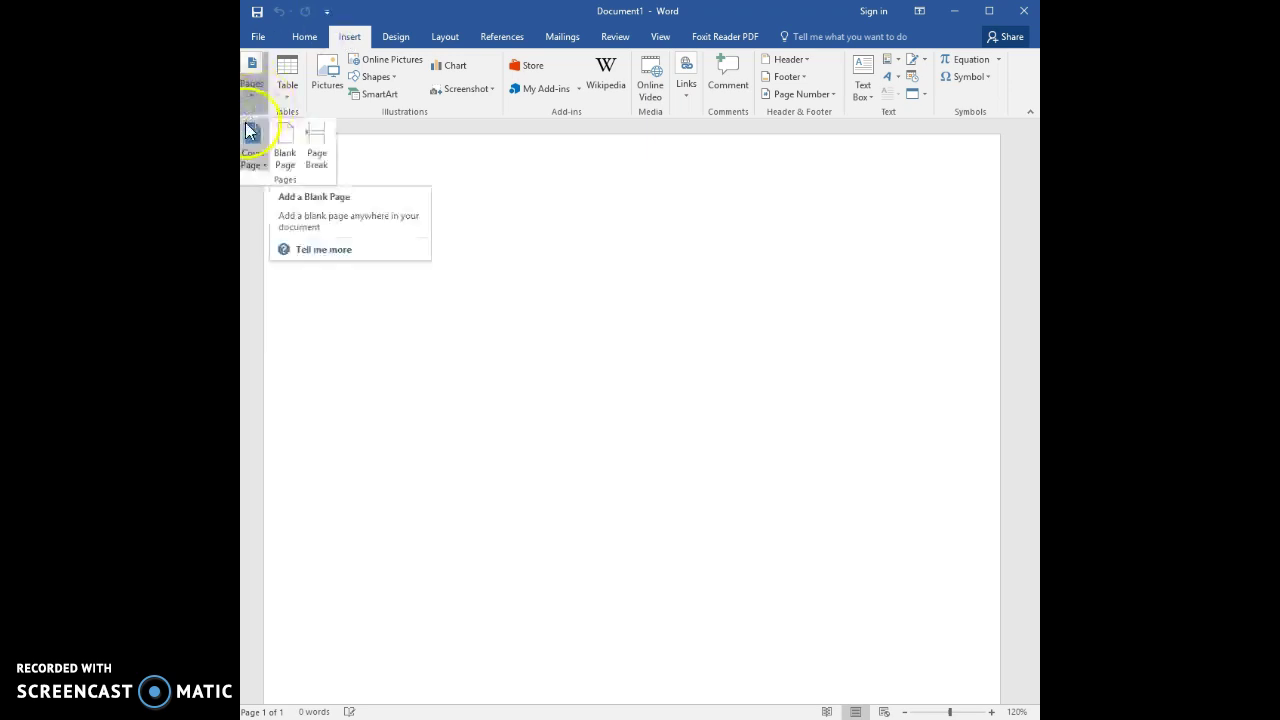
{"action": "left_click", "coordinate": [293, 88]}
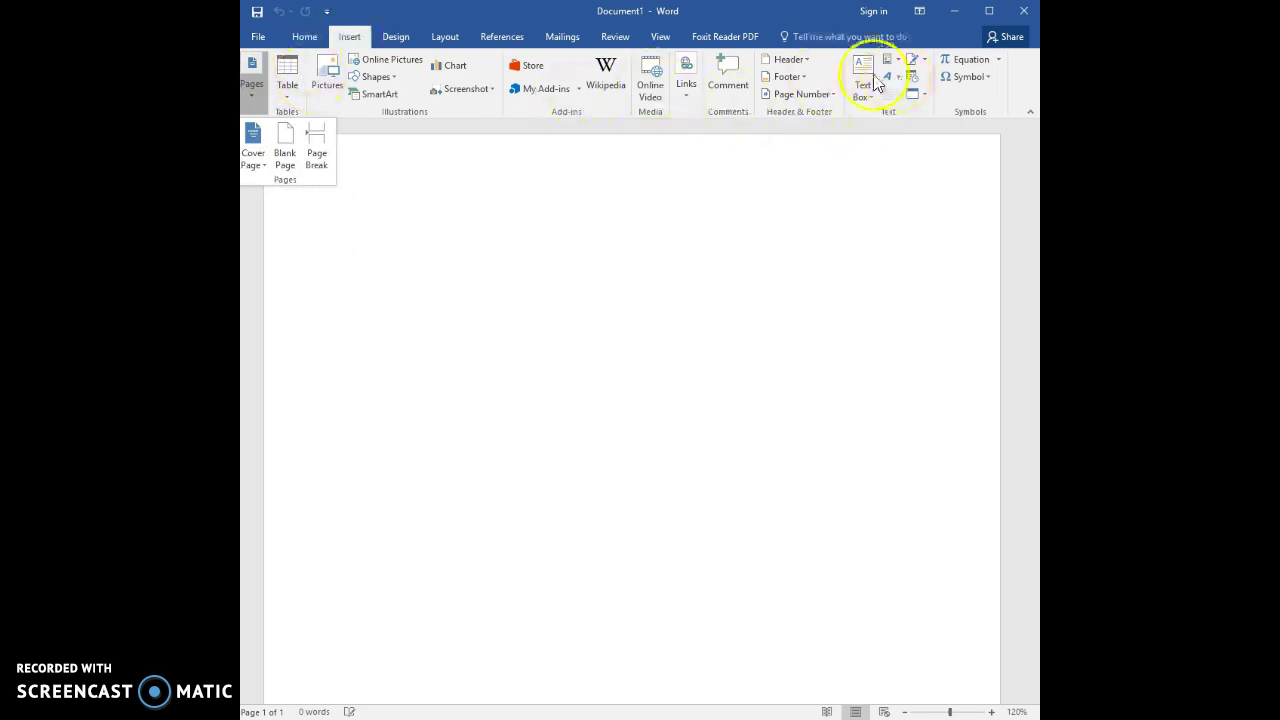
Preview the Design tab's theme fonts without choosing one, then display the Layout tab
{"action": "left_click", "coordinate": [396, 39]}
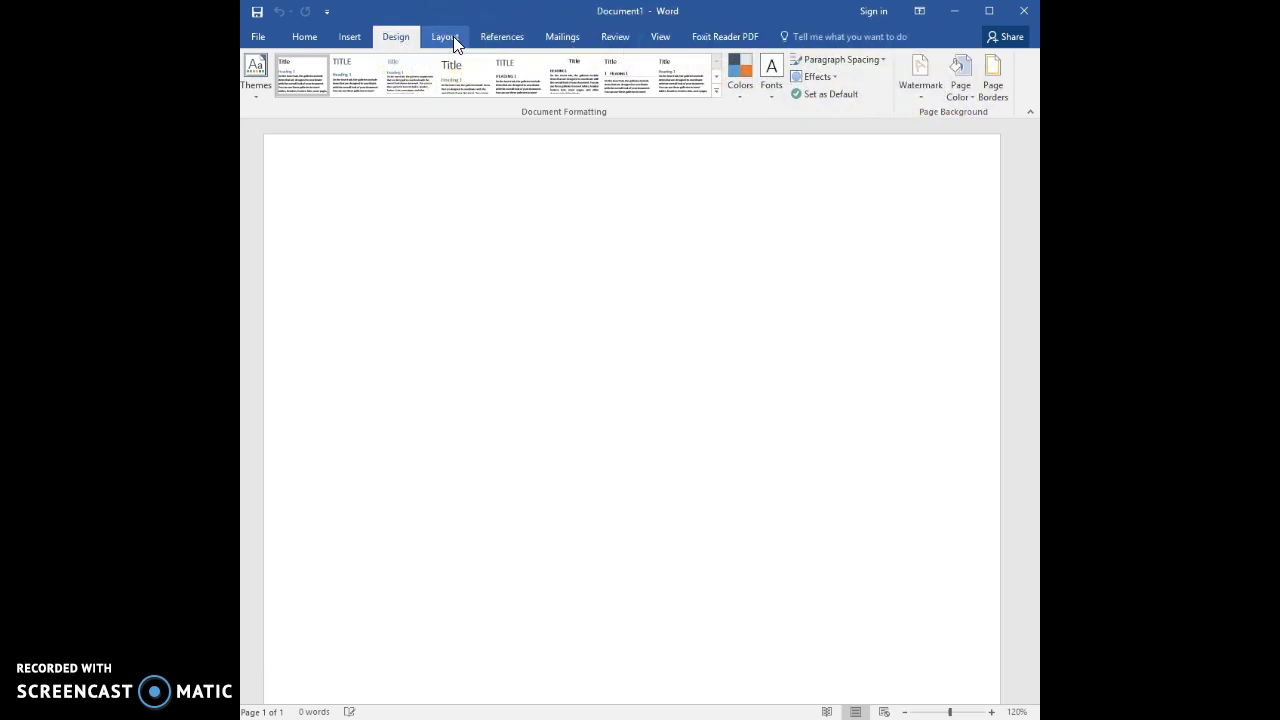
{"action": "left_click", "coordinate": [765, 88]}
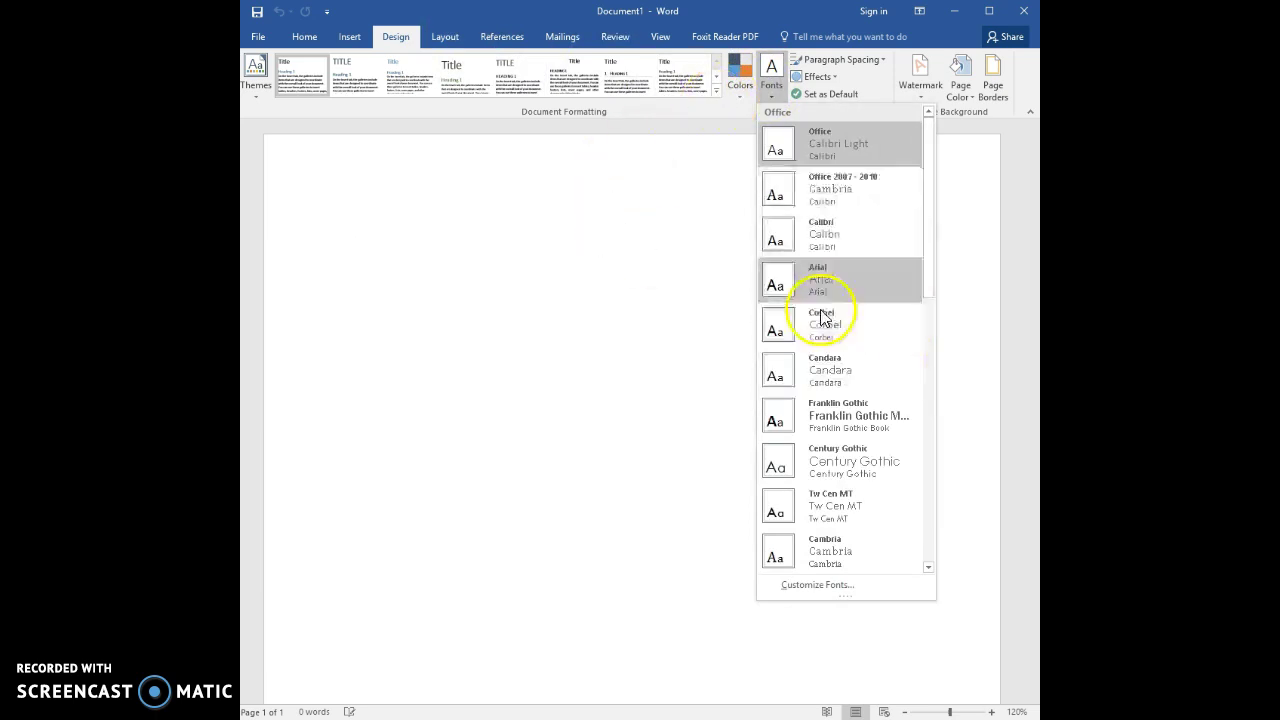
{"action": "left_click", "coordinate": [591, 220]}
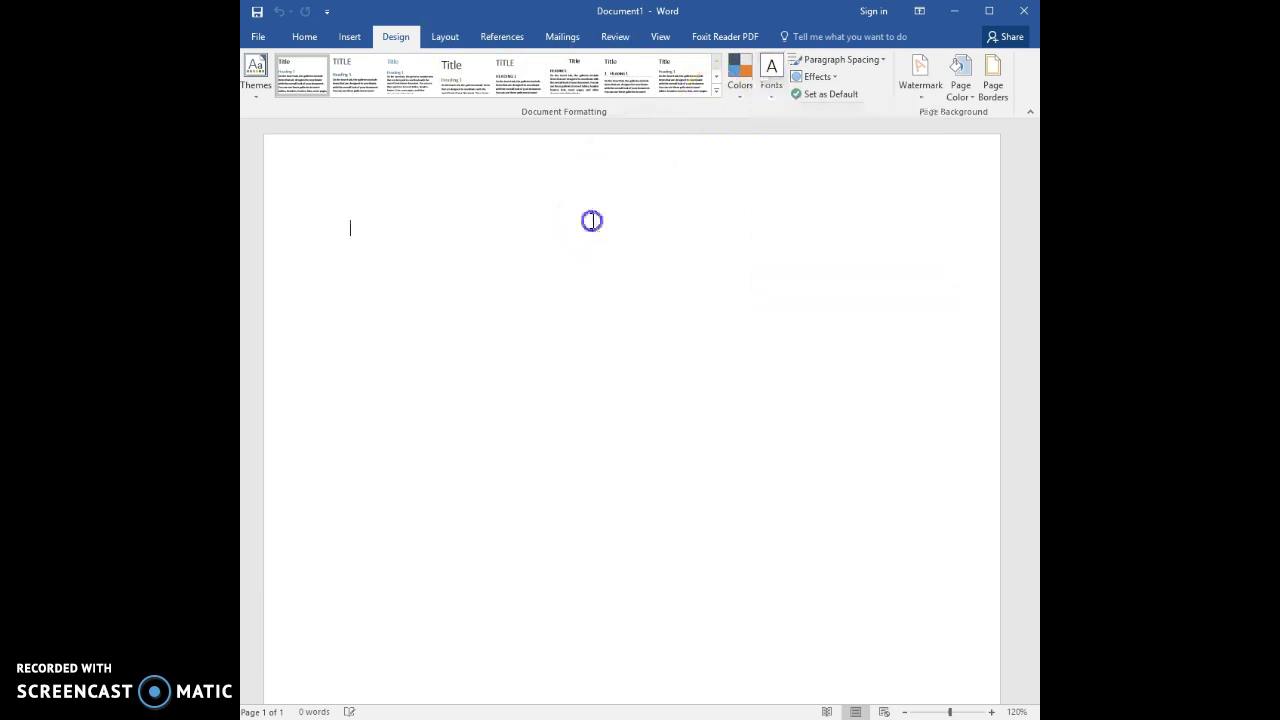
{"action": "left_click", "coordinate": [447, 40]}
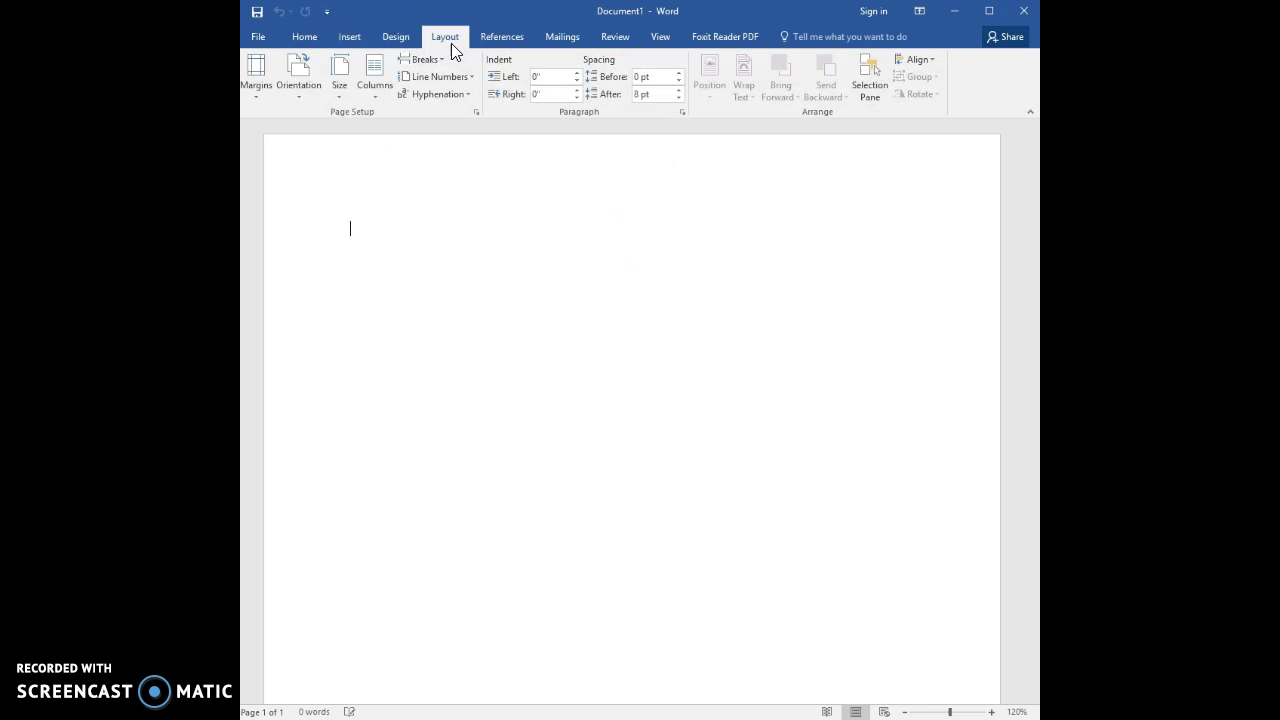
{"action": "left_click", "coordinate": [254, 94]}
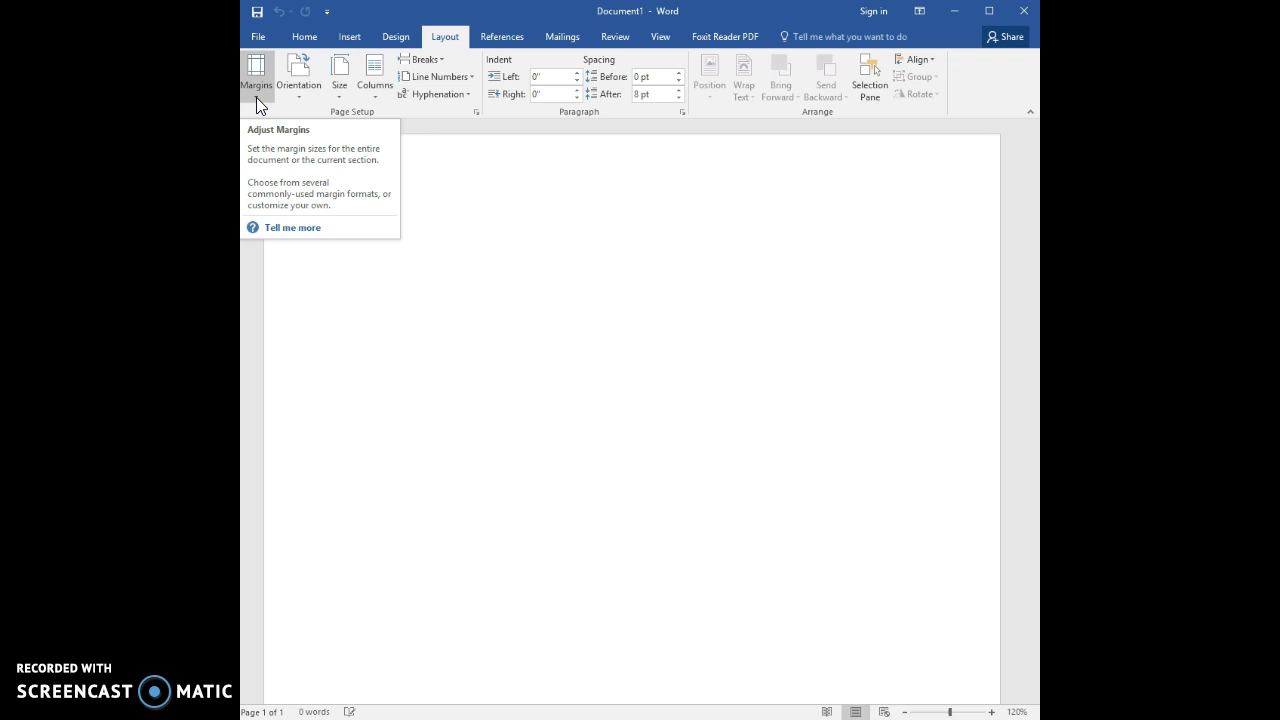
{"action": "left_click", "coordinate": [290, 96]}
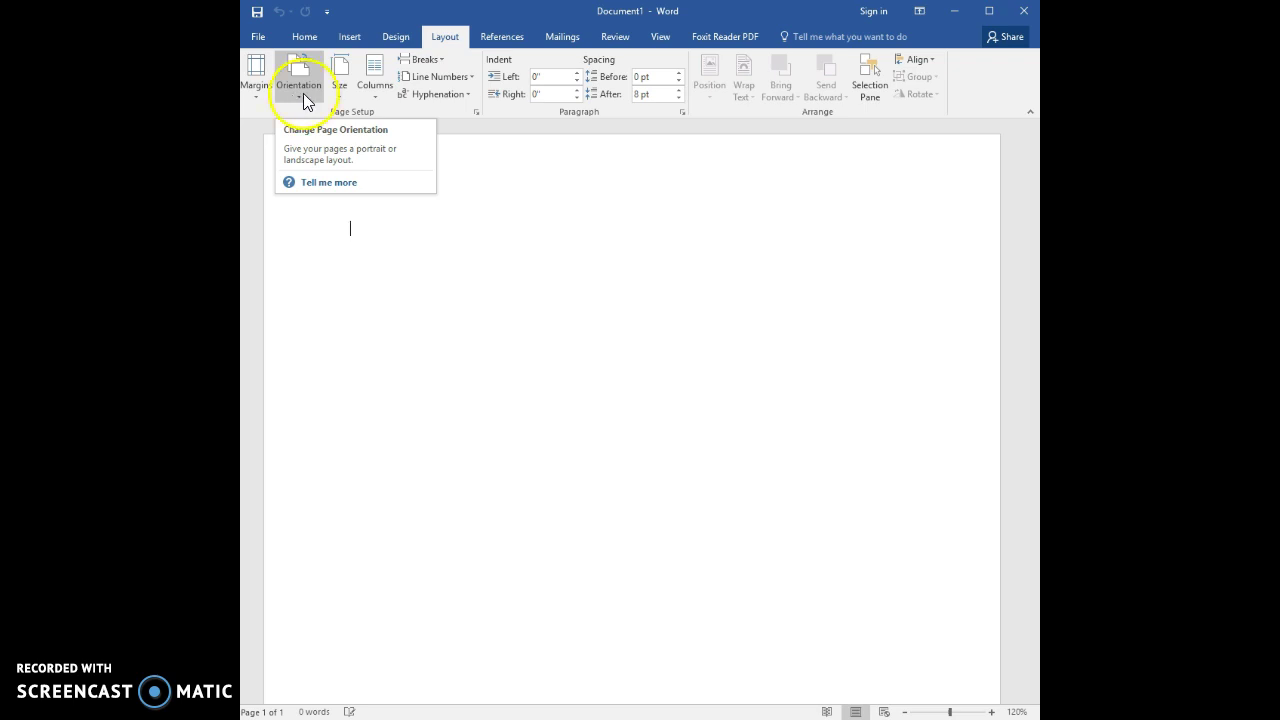
{"action": "left_click", "coordinate": [378, 88]}
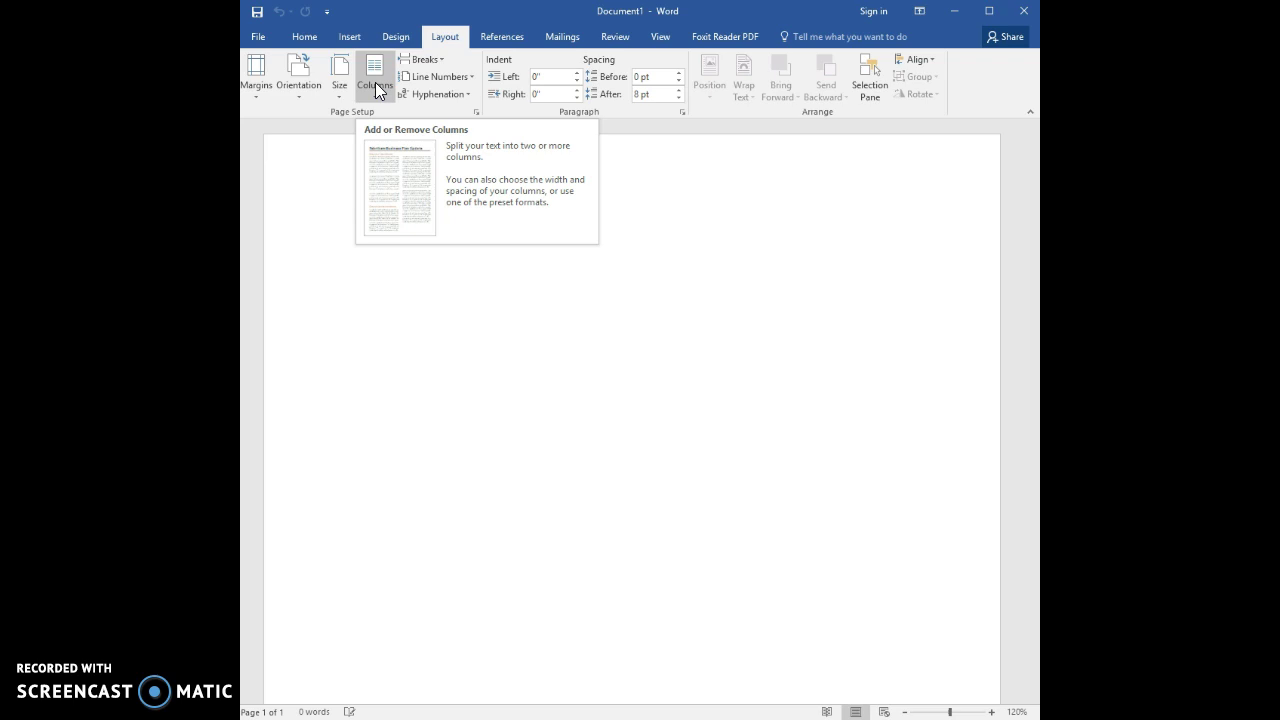
Pass through the References tab to the Mailings tab's envelope, label and recipient commands
{"action": "left_click", "coordinate": [517, 47]}
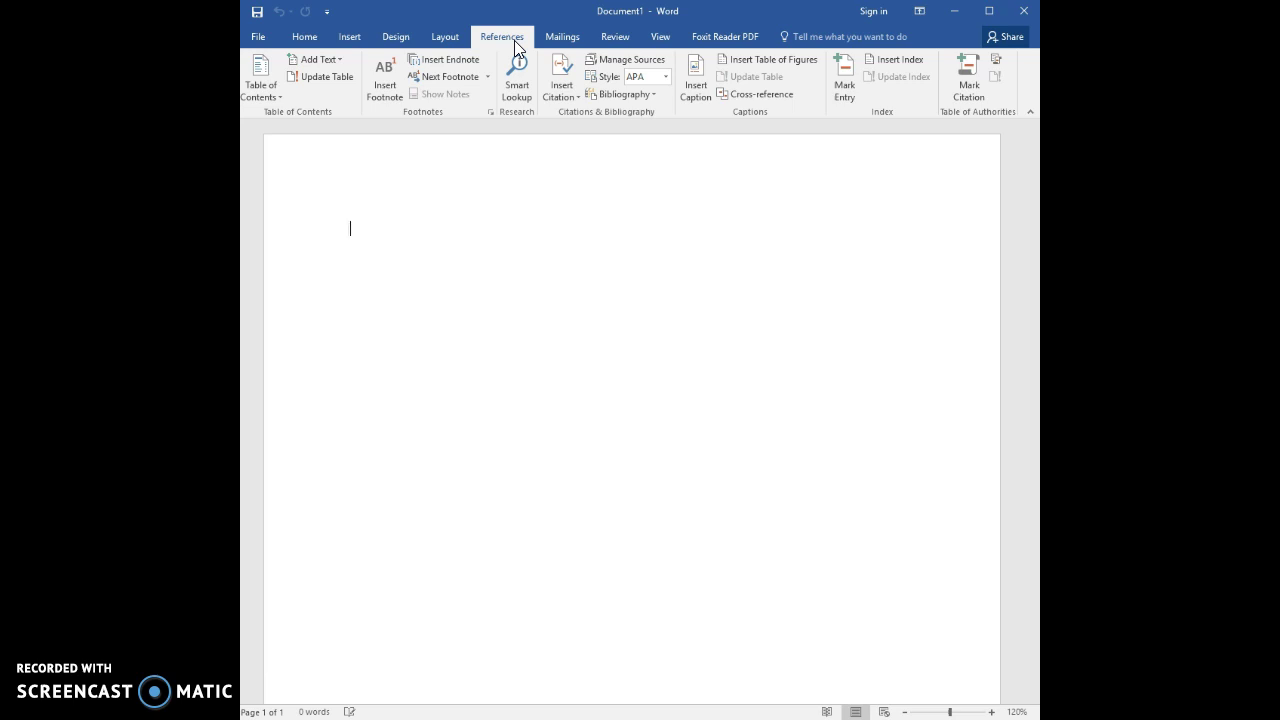
{"action": "left_click", "coordinate": [557, 40]}
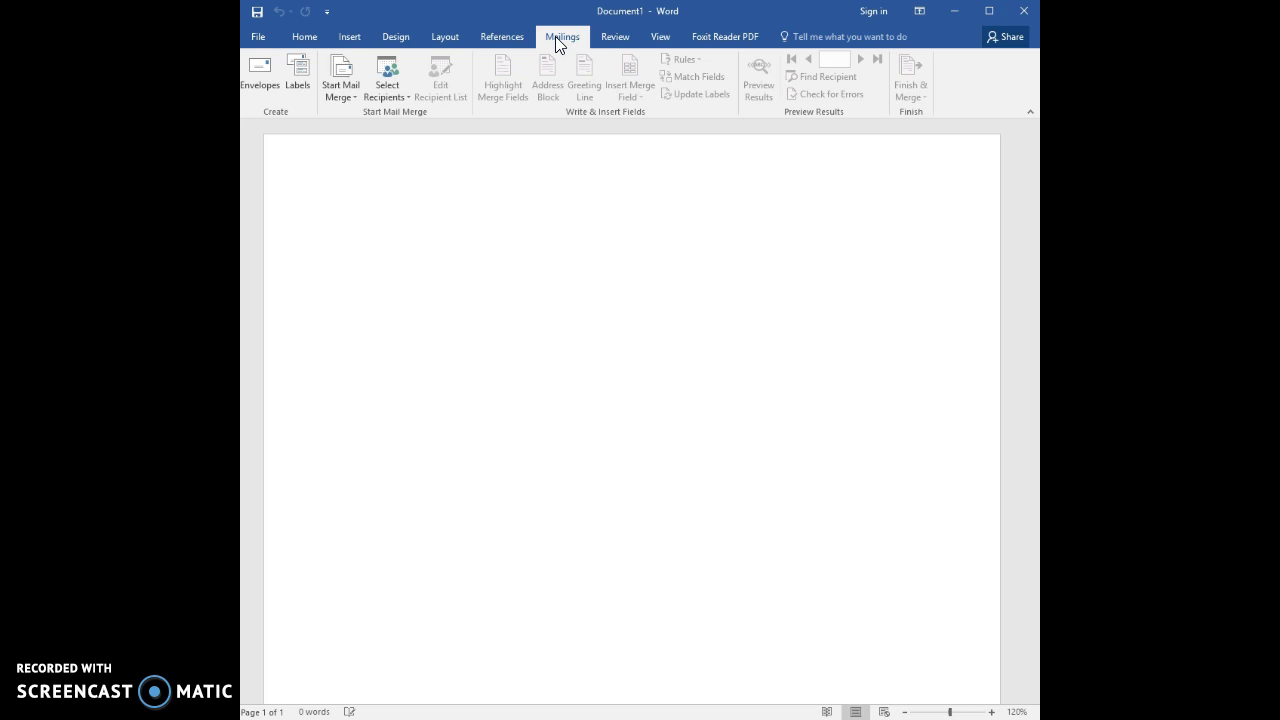
Switch the ribbon to the Review tab's proofing, comments and track changes tools
{"action": "left_click", "coordinate": [615, 40]}
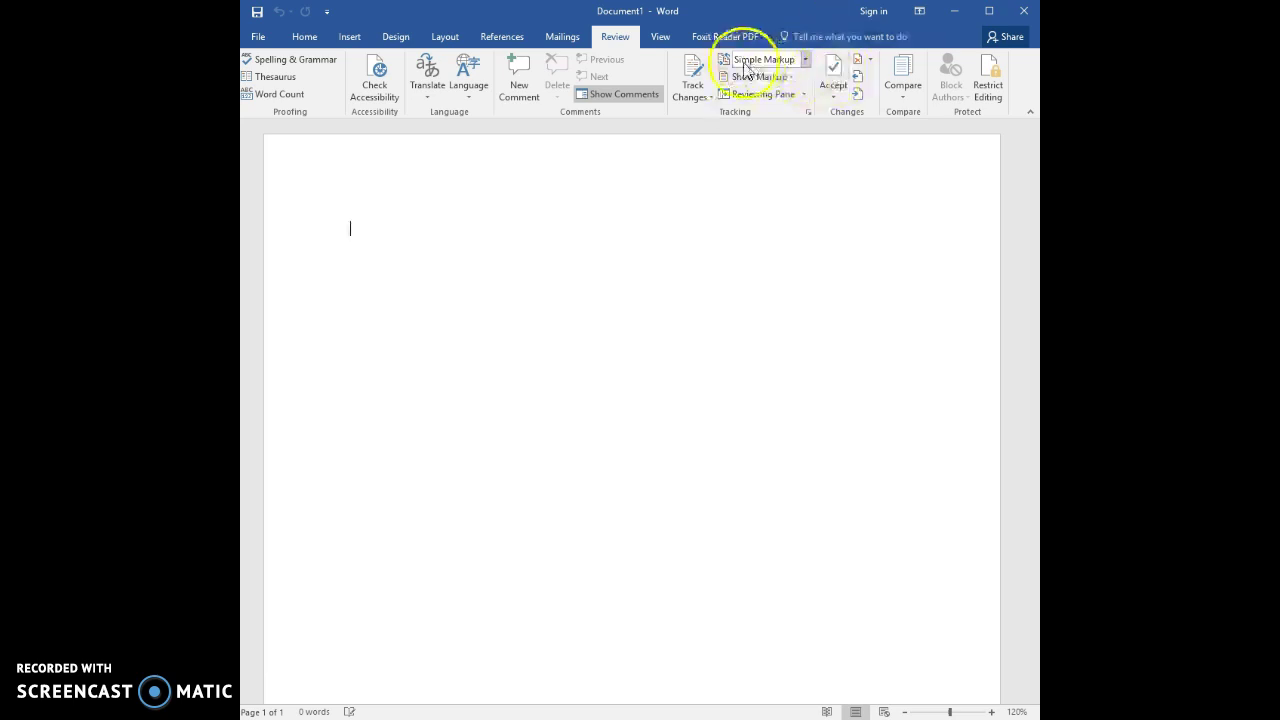
Switch the ribbon to the View tab's layout, zoom and window commands
{"action": "left_click", "coordinate": [661, 37]}
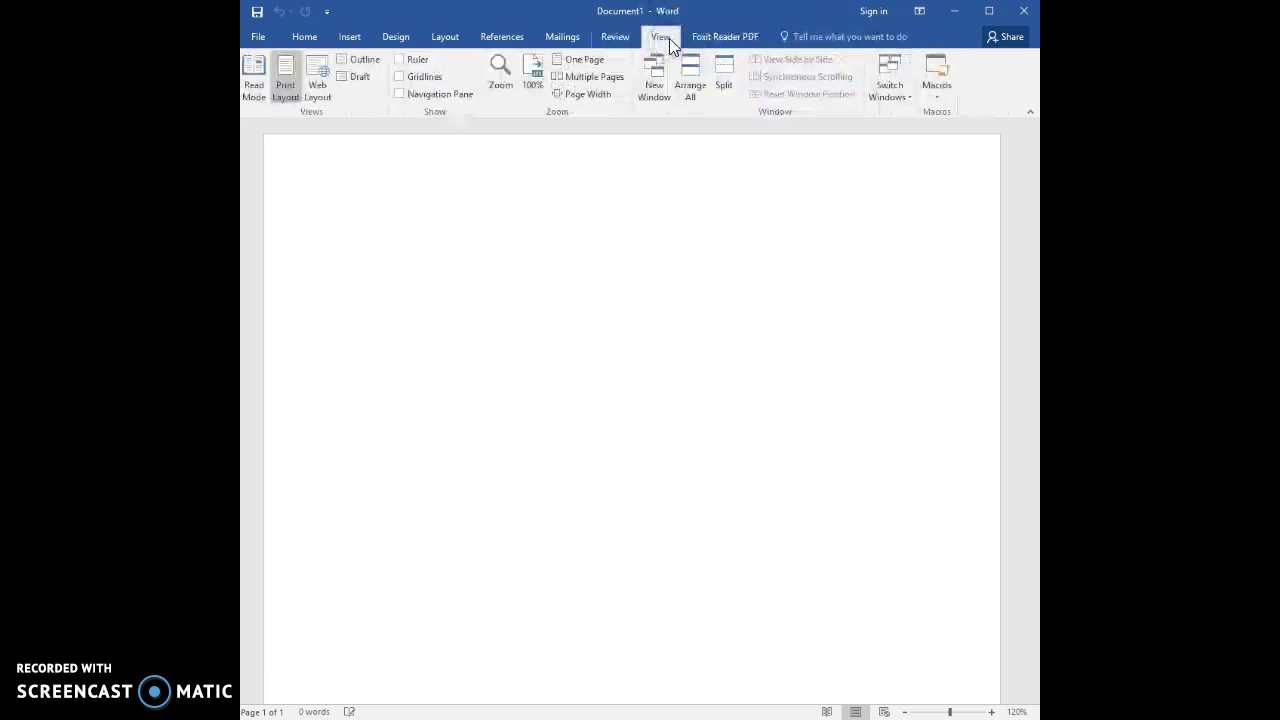